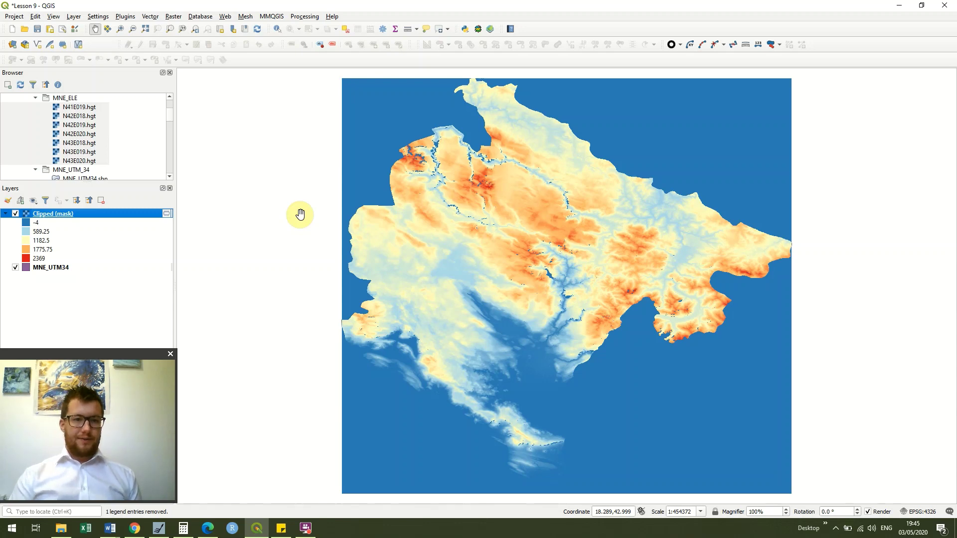
From the Clipped (mask) layer's symbology, create a new colour ramp of type Catalog: cpt-city.
{"action": "right_click", "coordinate": [129, 215]}
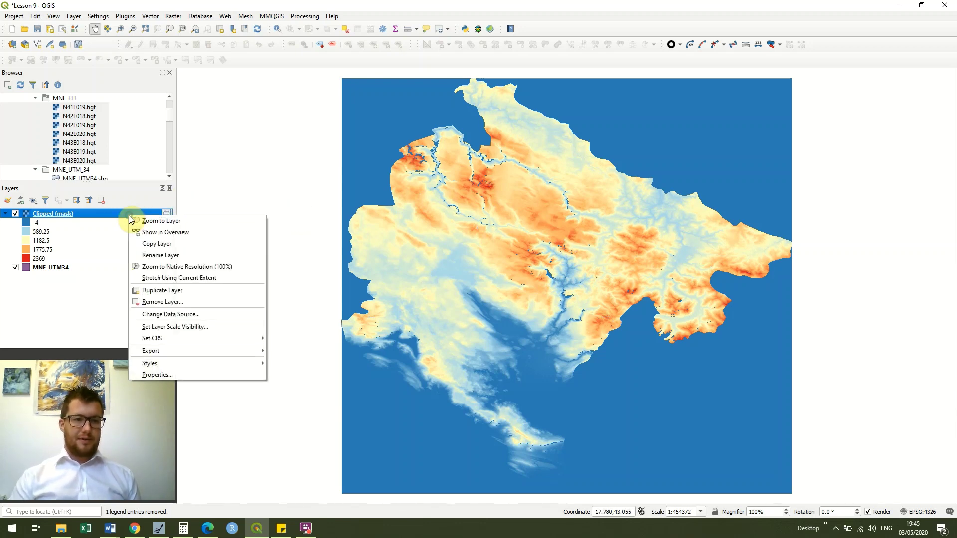
{"action": "left_click", "coordinate": [179, 374]}
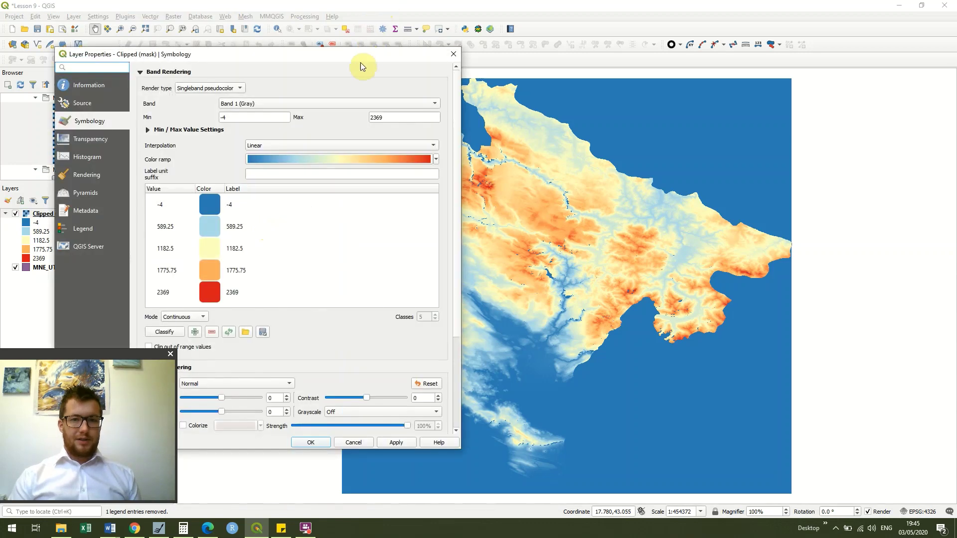
{"action": "left_click_drag", "start_coordinate": [359, 55], "coordinate": [839, 10]}
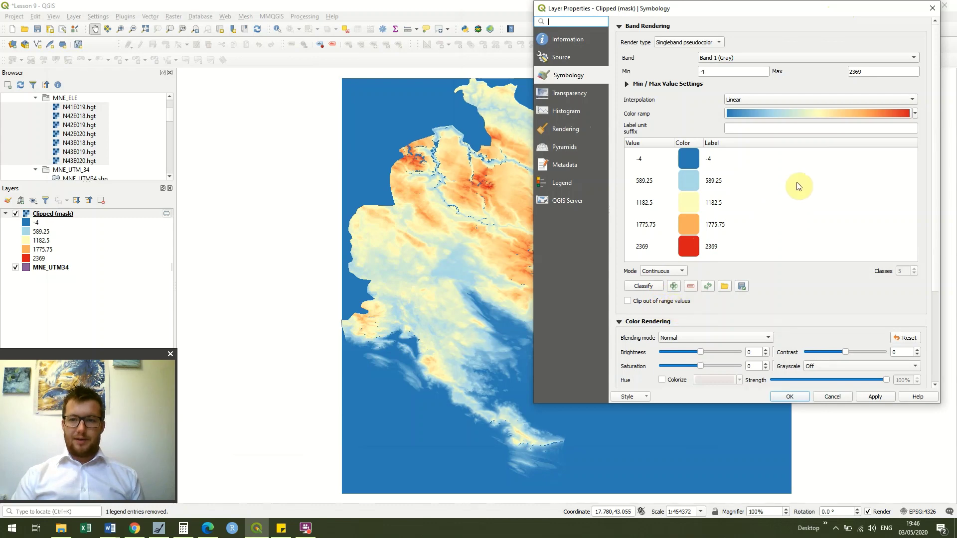
{"action": "left_click", "coordinate": [915, 114]}
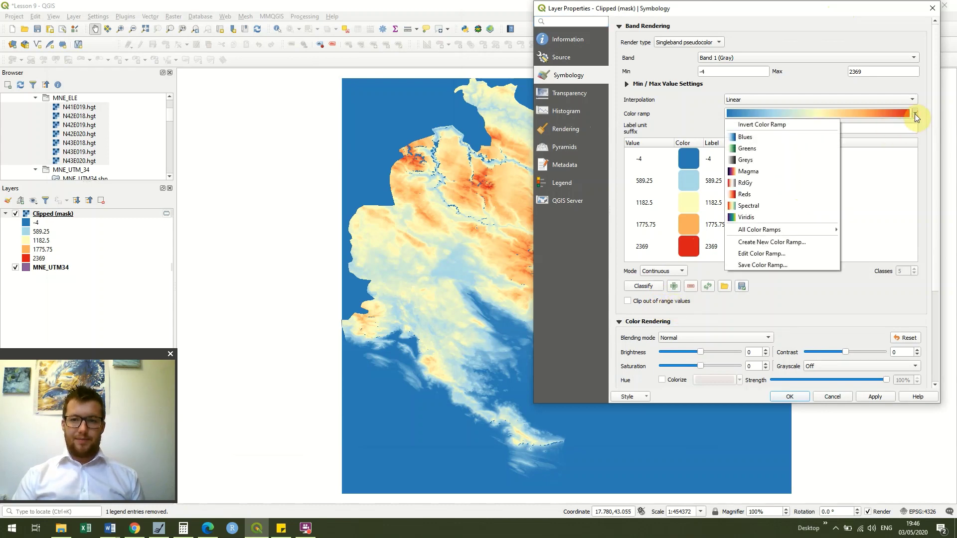
{"action": "left_click", "coordinate": [798, 242]}
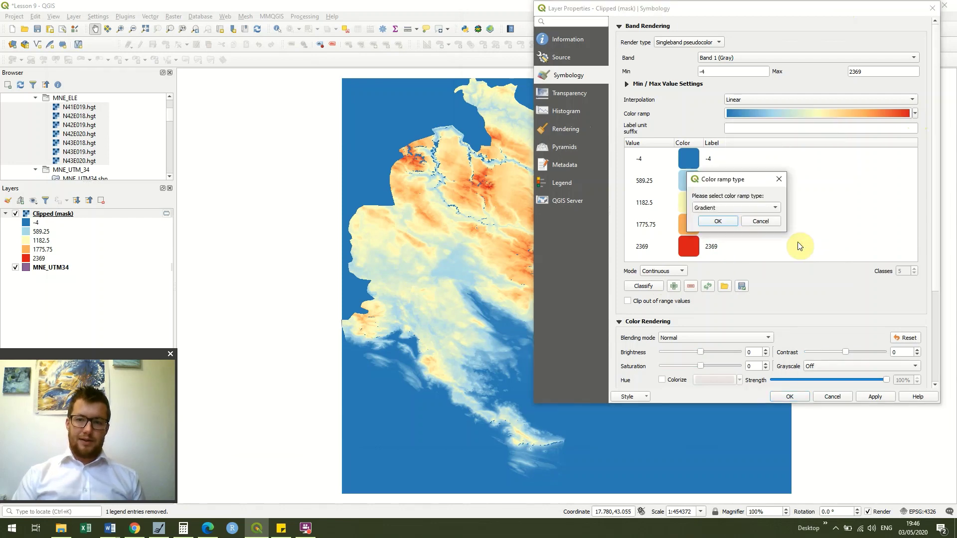
{"action": "left_click", "coordinate": [776, 207]}
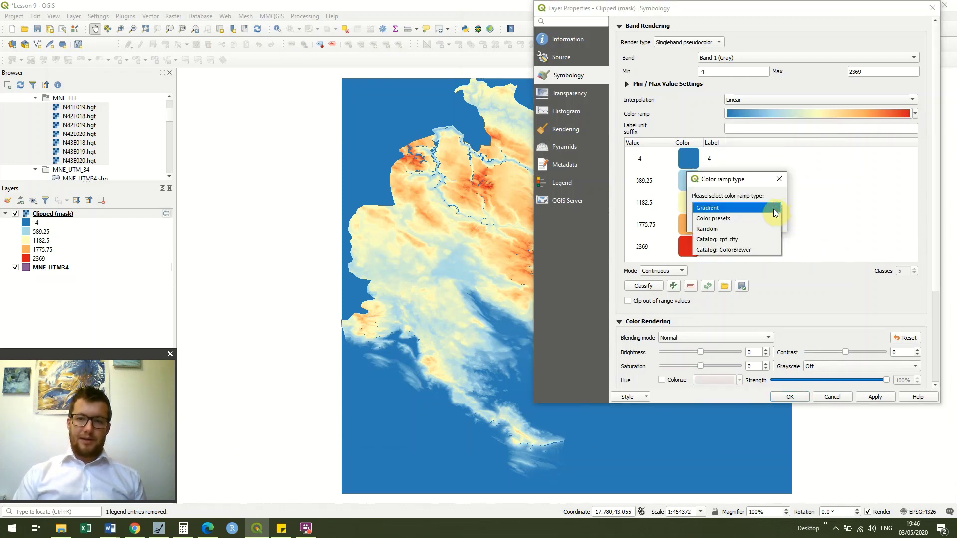
{"action": "left_click", "coordinate": [749, 241]}
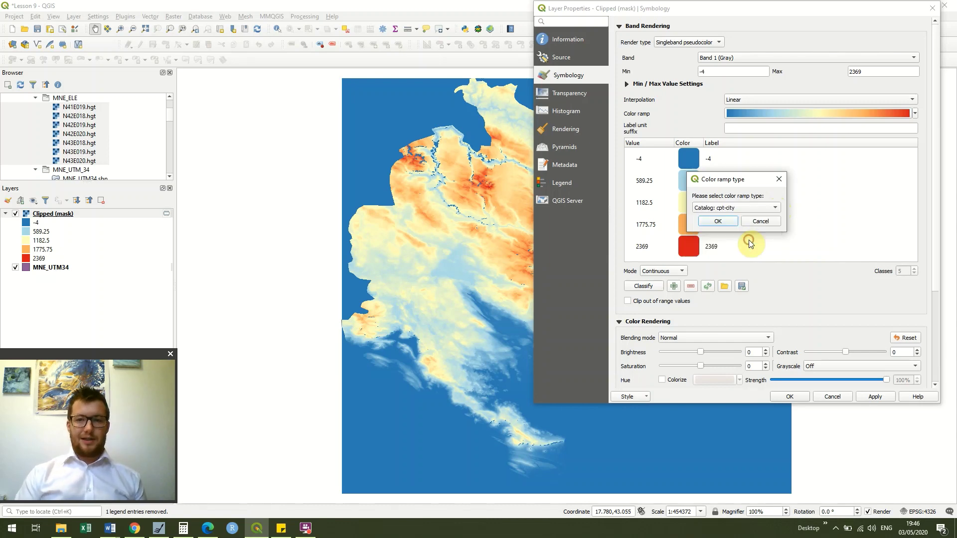
Pick Topography > wiki-schwarzwald-cont in the cpt-city browser as the layer's colour ramp.
{"action": "left_click", "coordinate": [724, 221]}
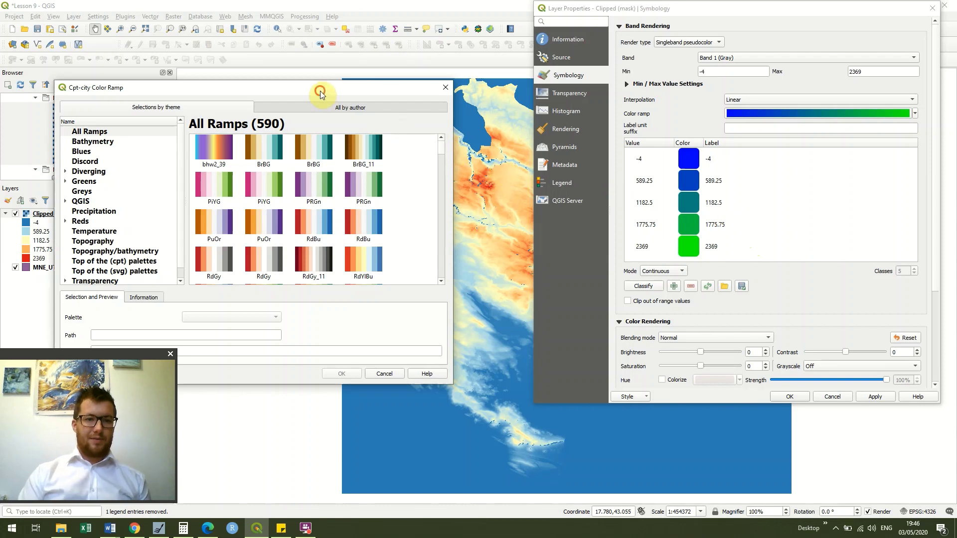
{"action": "left_click_drag", "start_coordinate": [320, 90], "coordinate": [304, 32]}
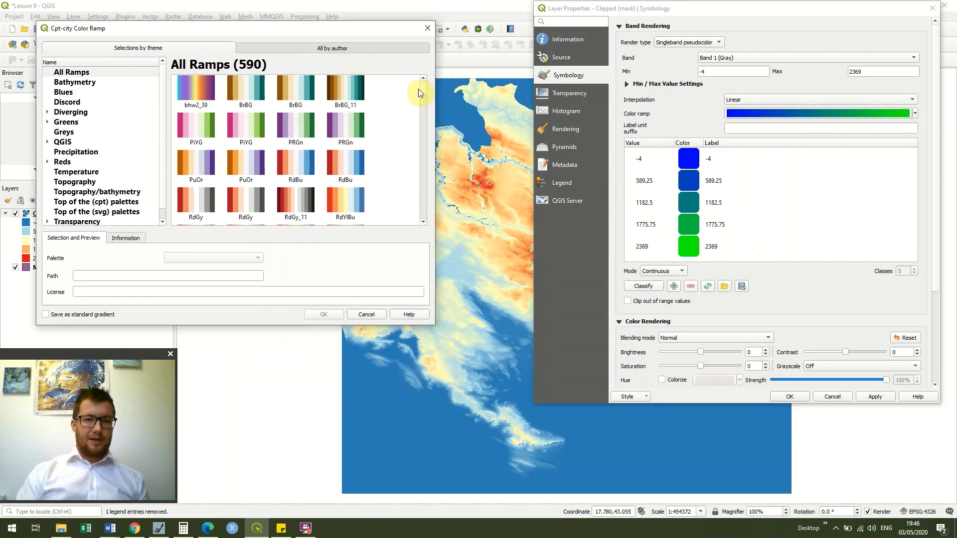
{"action": "left_click_drag", "start_coordinate": [424, 92], "coordinate": [427, 214]}
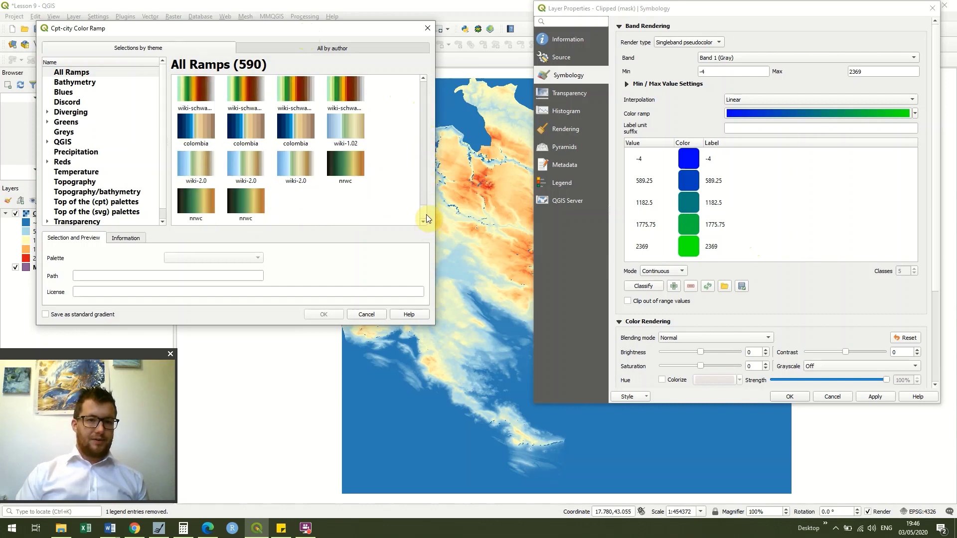
{"action": "scroll", "coordinate": [426, 211], "scroll_direction": "up", "scroll_amount": 2}
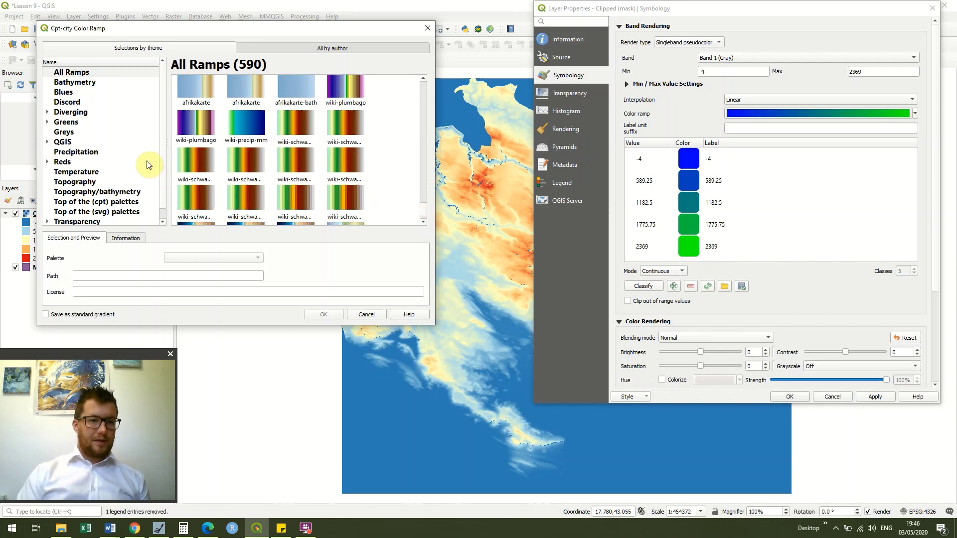
{"action": "left_click", "coordinate": [87, 83]}
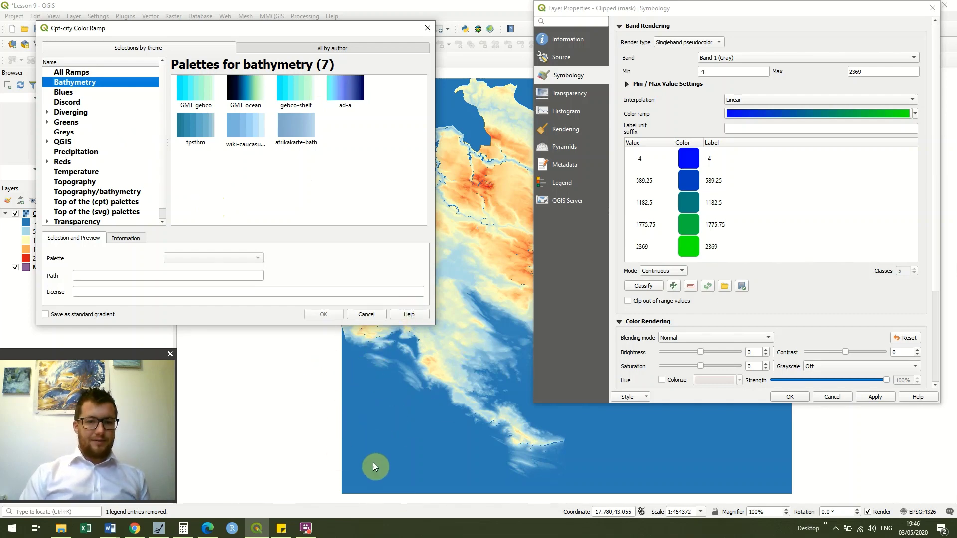
{"action": "left_click", "coordinate": [64, 93]}
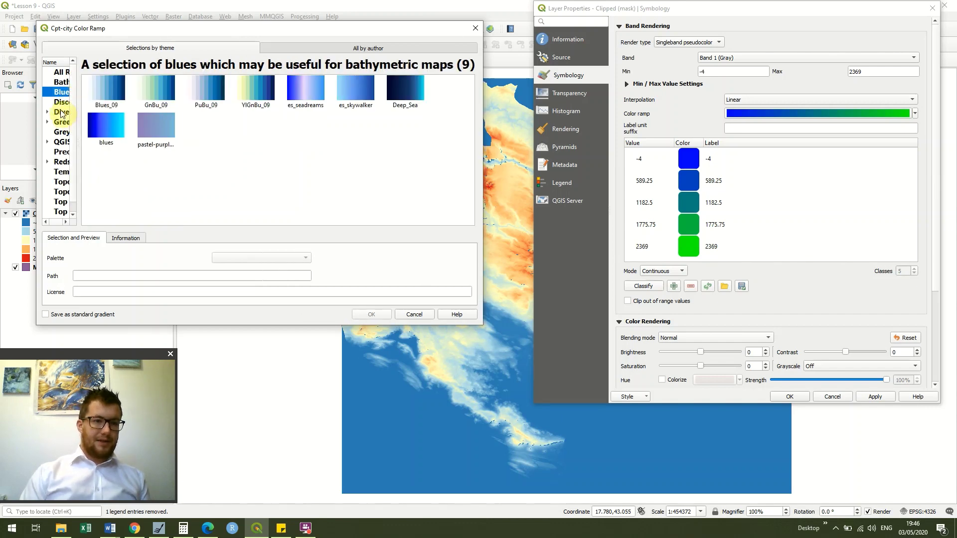
{"action": "left_click", "coordinate": [65, 111]}
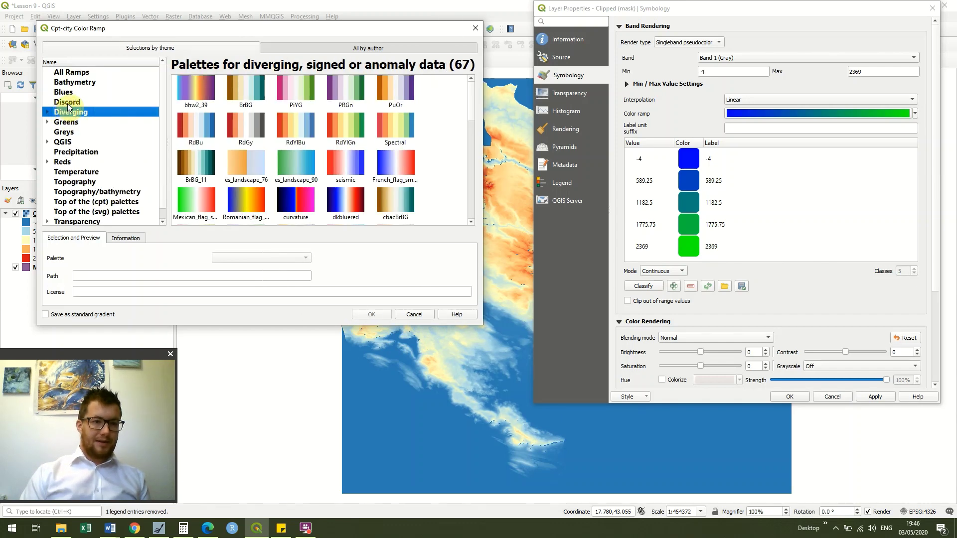
{"action": "left_click", "coordinate": [96, 184]}
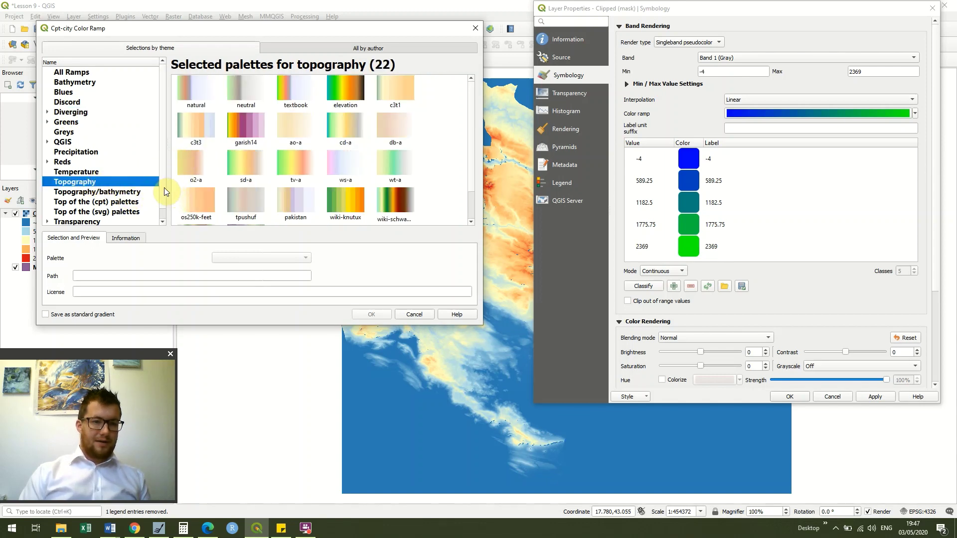
{"action": "scroll", "coordinate": [164, 188], "scroll_direction": "down", "scroll_amount": 1}
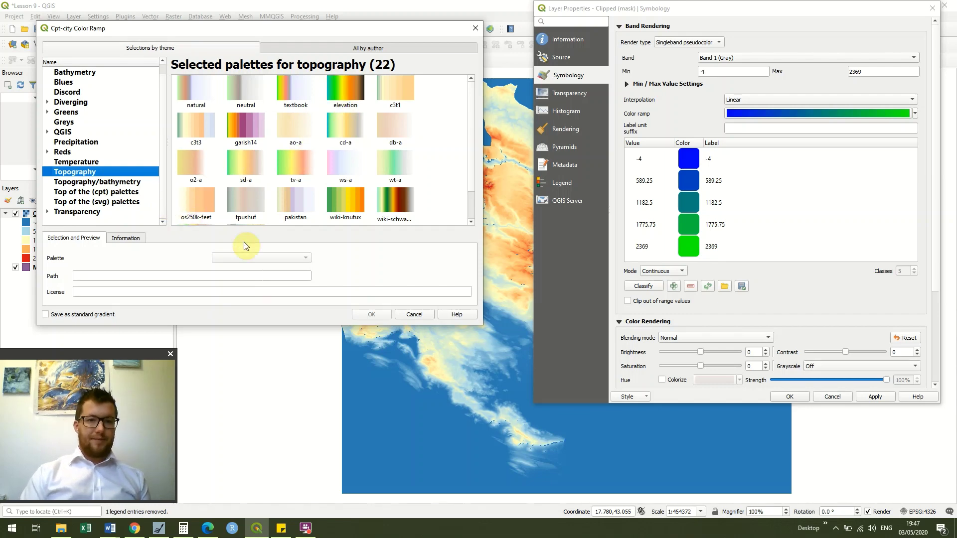
{"action": "left_click", "coordinate": [403, 208]}
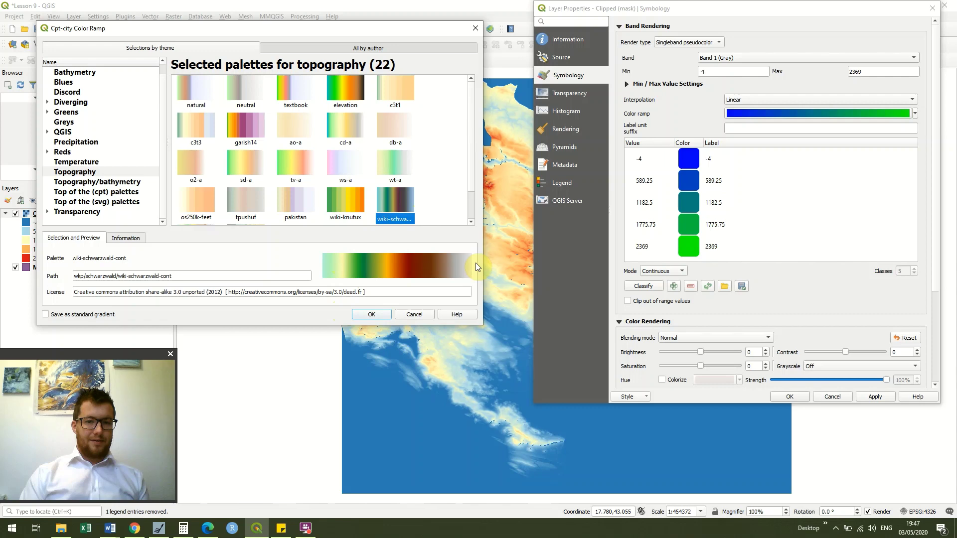
{"action": "left_click", "coordinate": [370, 315]}
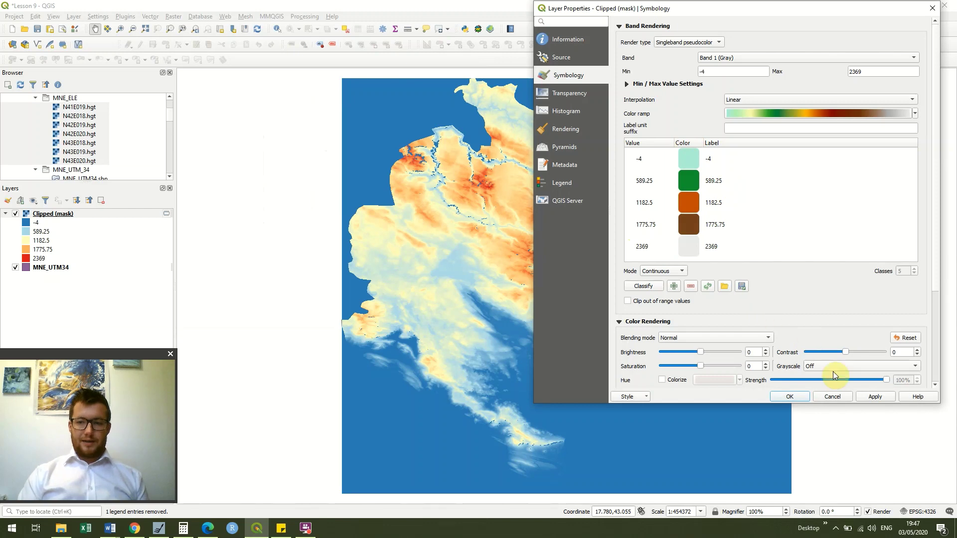
Apply the wiki-schwarzwald-cont palette to the map and shorten the Layer Properties window.
{"action": "left_click", "coordinate": [868, 396]}
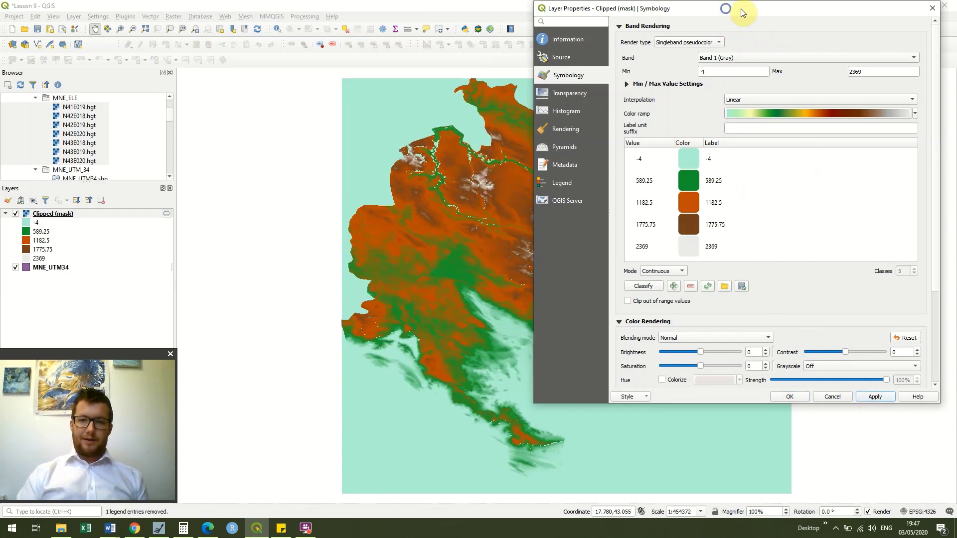
{"action": "right_click", "coordinate": [838, 18]}
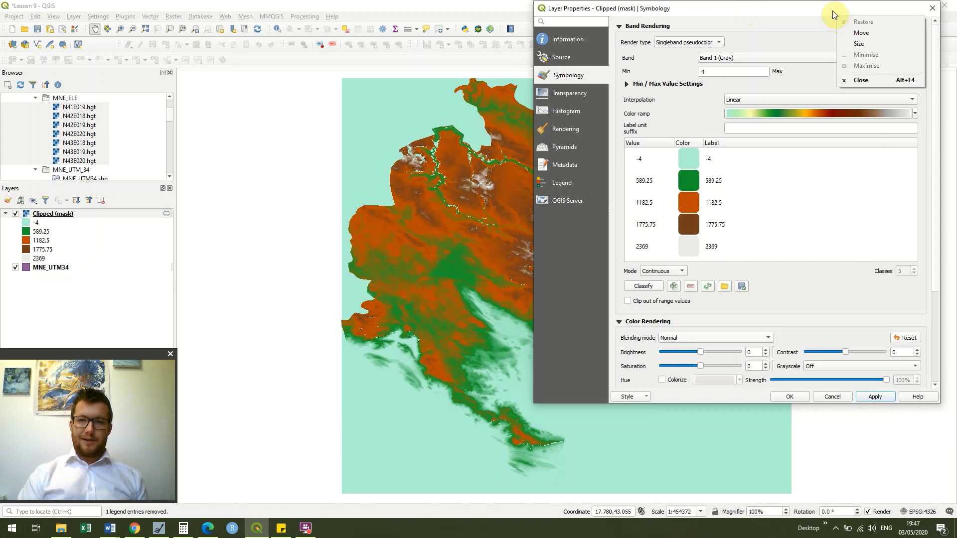
{"action": "left_click_drag", "start_coordinate": [785, 3], "coordinate": [819, 3]}
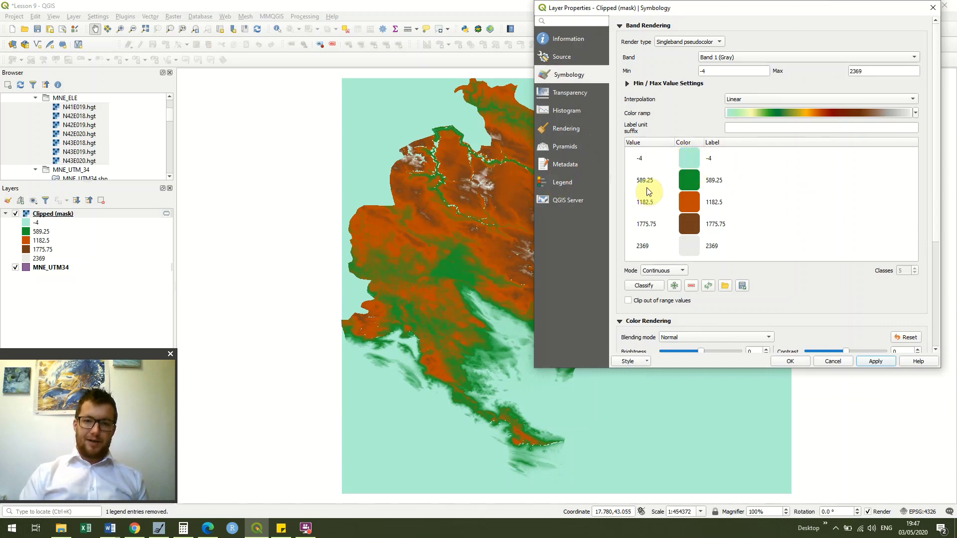
Recolour the -4 class dark green #40672c and apply it to the map.
{"action": "double_click", "coordinate": [690, 155]}
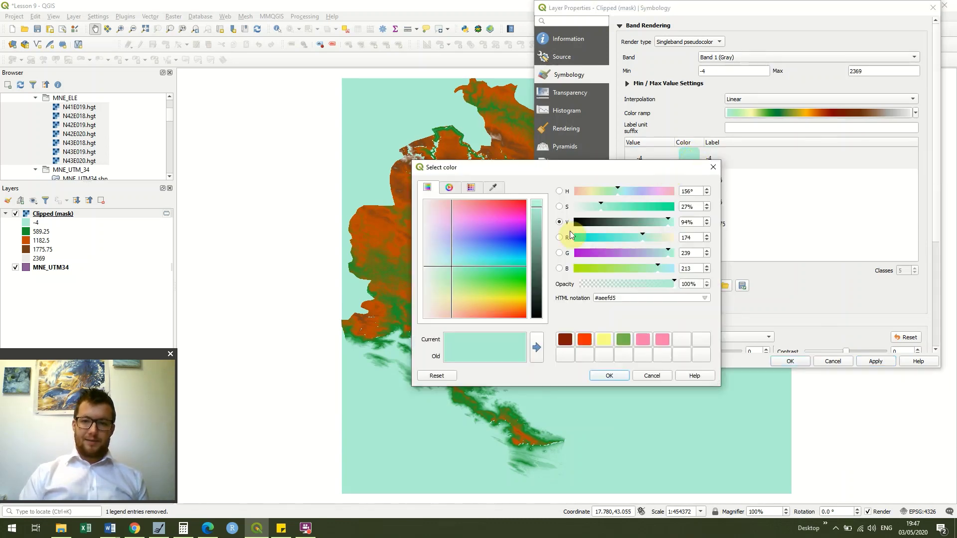
{"action": "left_click", "coordinate": [628, 342]}
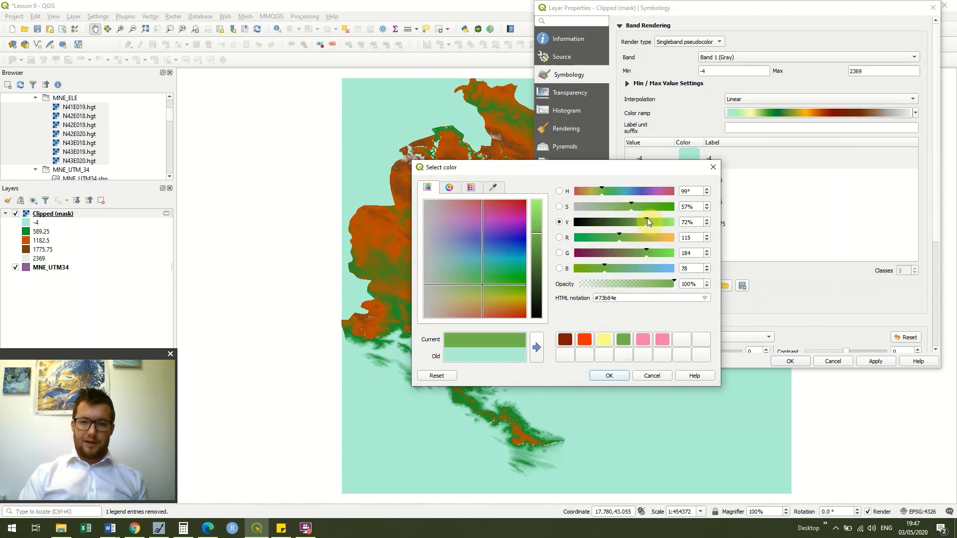
{"action": "left_click_drag", "start_coordinate": [647, 219], "coordinate": [615, 215]}
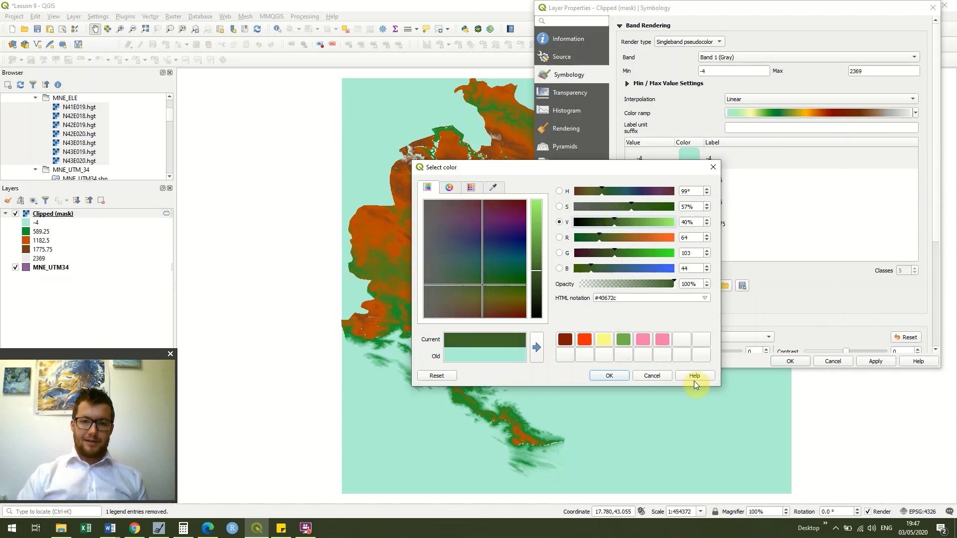
{"action": "left_click", "coordinate": [614, 376]}
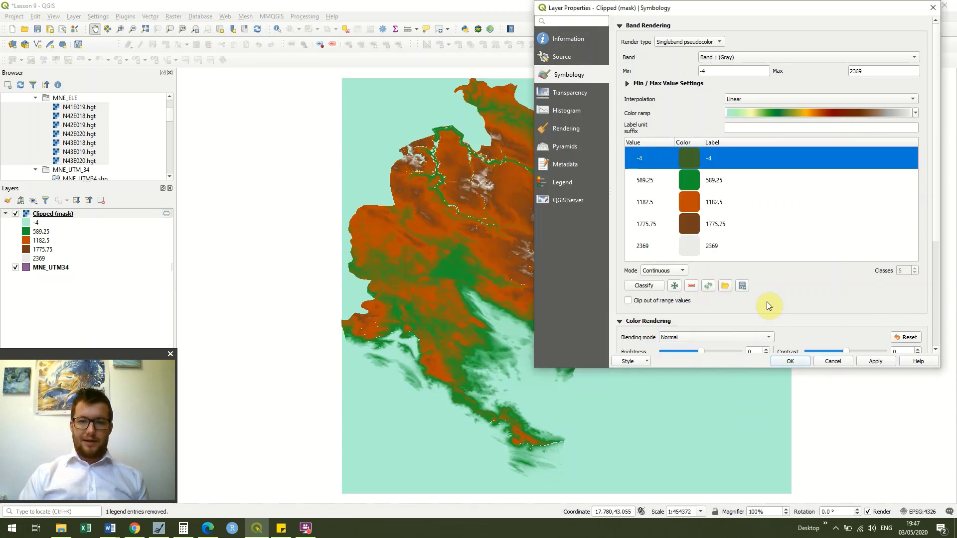
{"action": "left_click", "coordinate": [878, 363]}
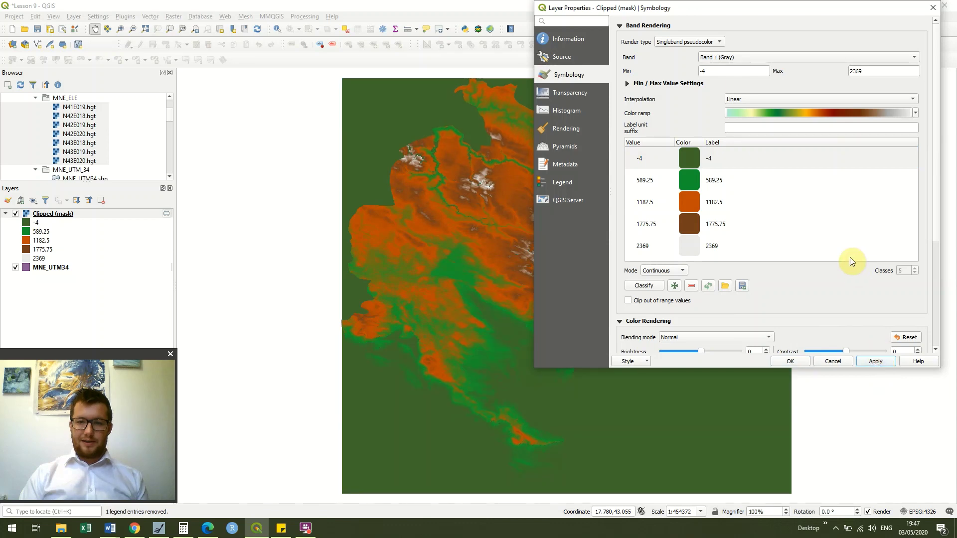
Shift the 589.25 class colour towards a yellower green (#74972f) by raising red.
{"action": "left_click", "coordinate": [693, 182]}
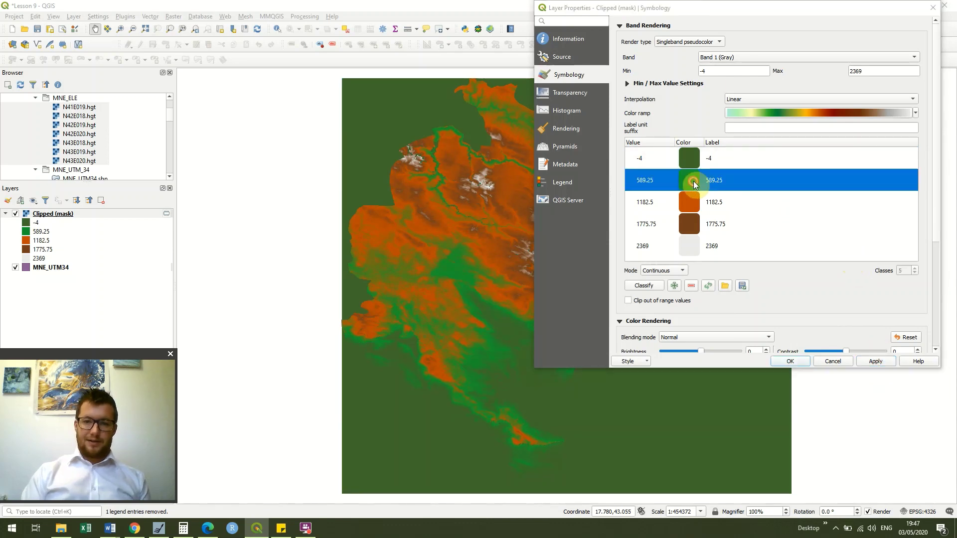
{"action": "double_click", "coordinate": [694, 183]}
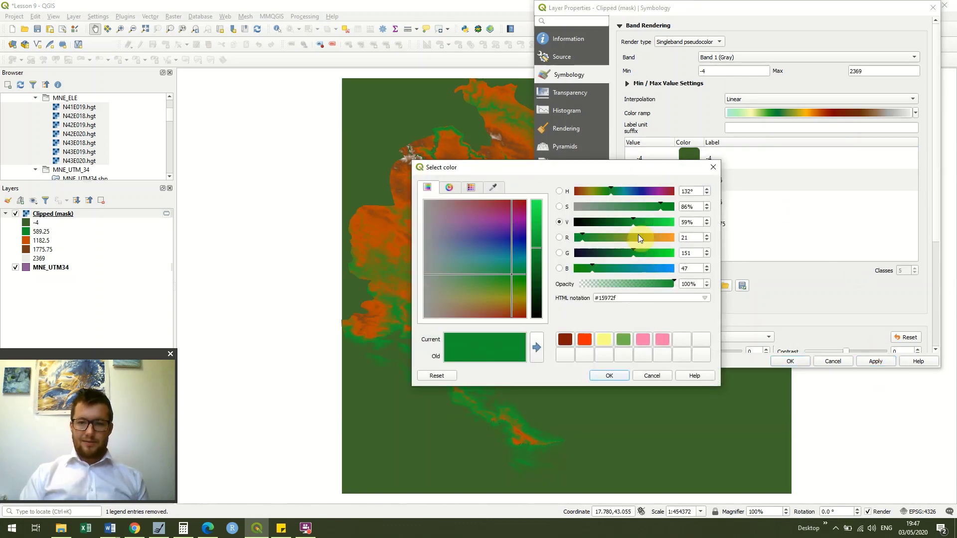
{"action": "left_click_drag", "start_coordinate": [583, 233], "coordinate": [621, 236]}
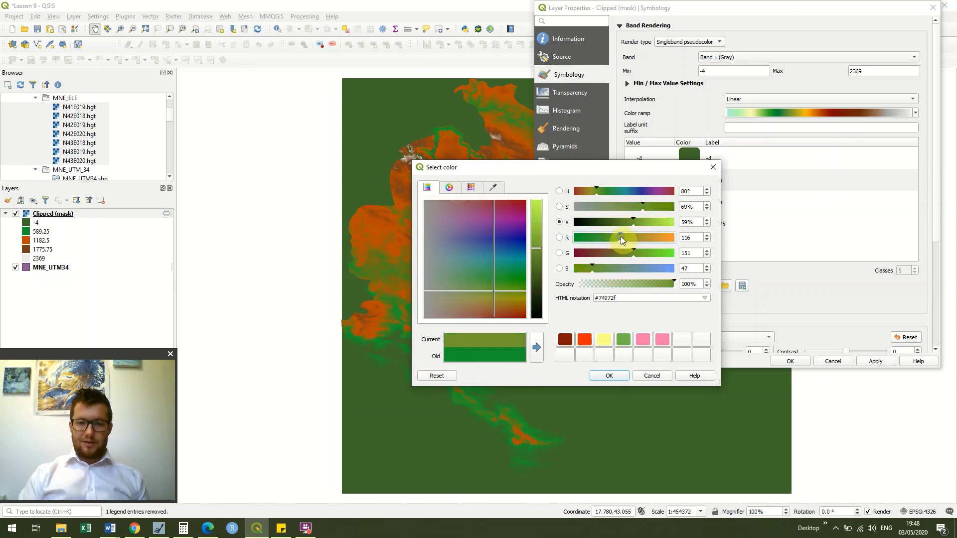
Confirm the yellower olive green for the 589.25 class and apply it to the map.
{"action": "left_click", "coordinate": [613, 375]}
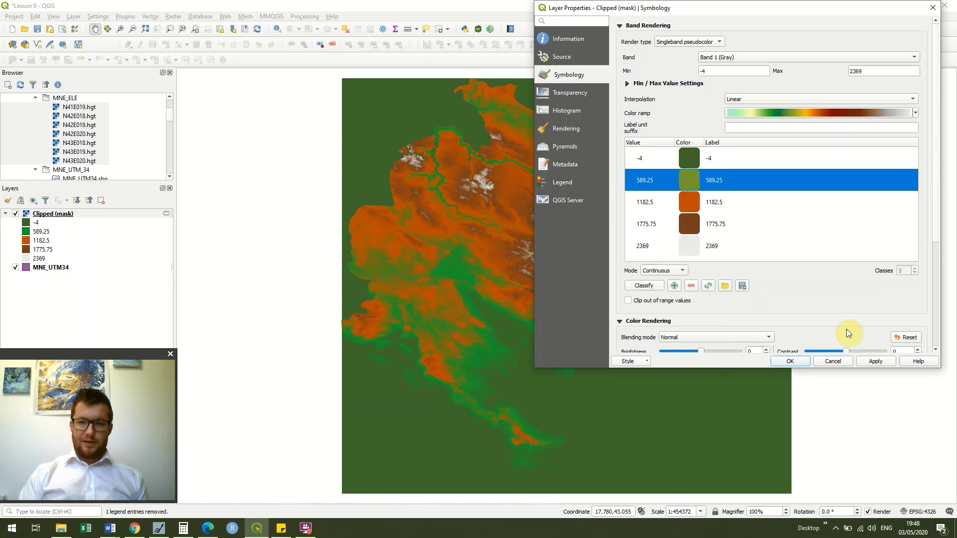
{"action": "left_click", "coordinate": [875, 361]}
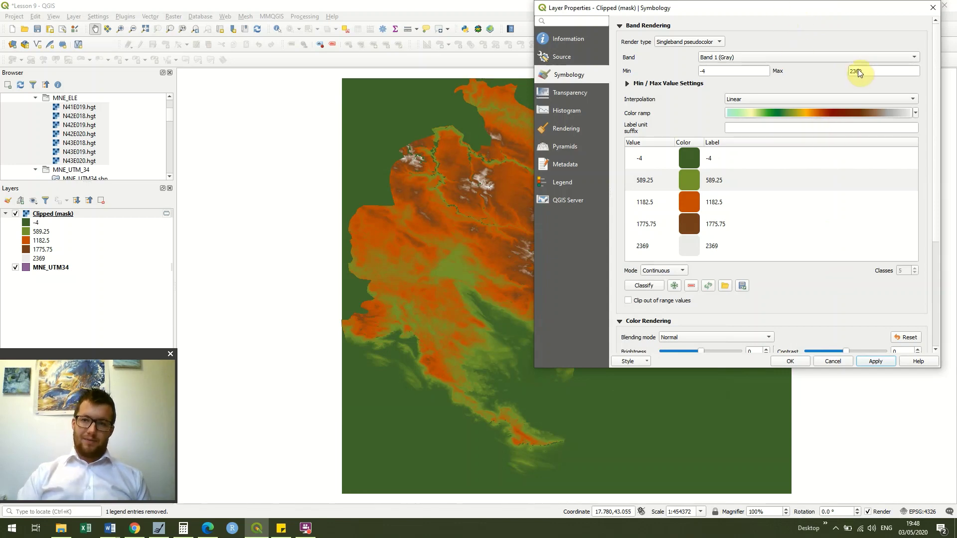
{"action": "left_click_drag", "start_coordinate": [830, 7], "coordinate": [796, 14]}
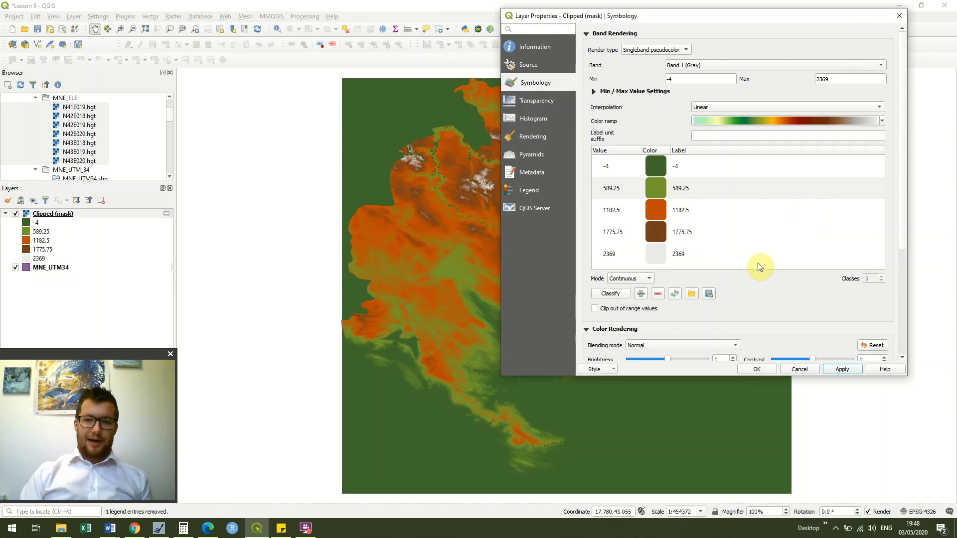
Export the colour map as a text file named Topo-colours in the QGIS 2 Lesson 11 folder.
{"action": "left_click", "coordinate": [709, 294]}
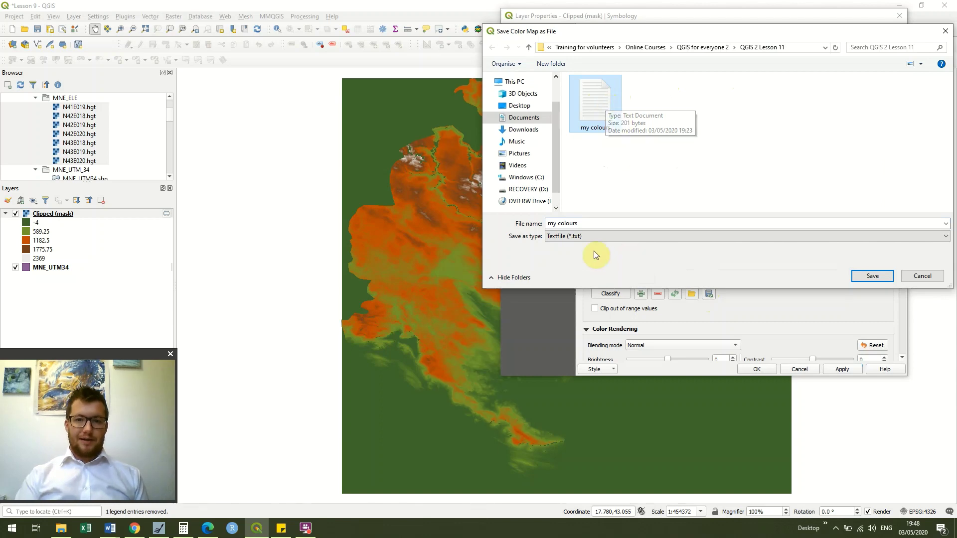
{"action": "left_click", "coordinate": [592, 223]}
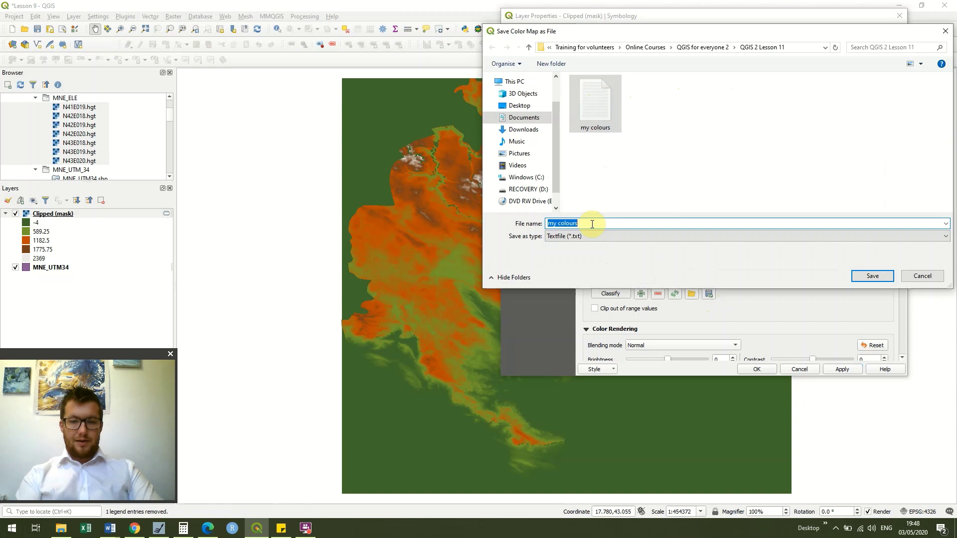
{"action": "type", "text": "TO"}
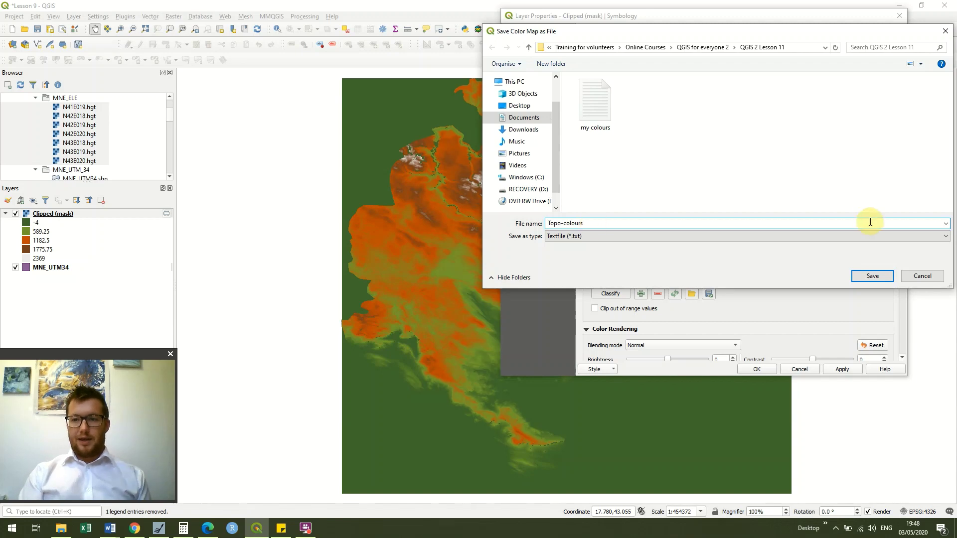
{"action": "left_click", "coordinate": [885, 276]}
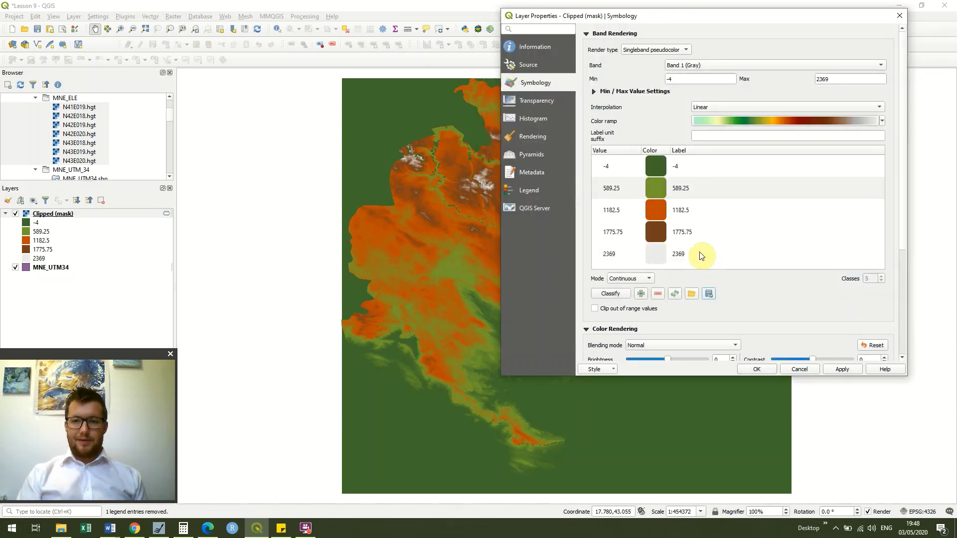
Switch the class colours to the Greens ramp and apply it to the map.
{"action": "left_click", "coordinate": [883, 121]}
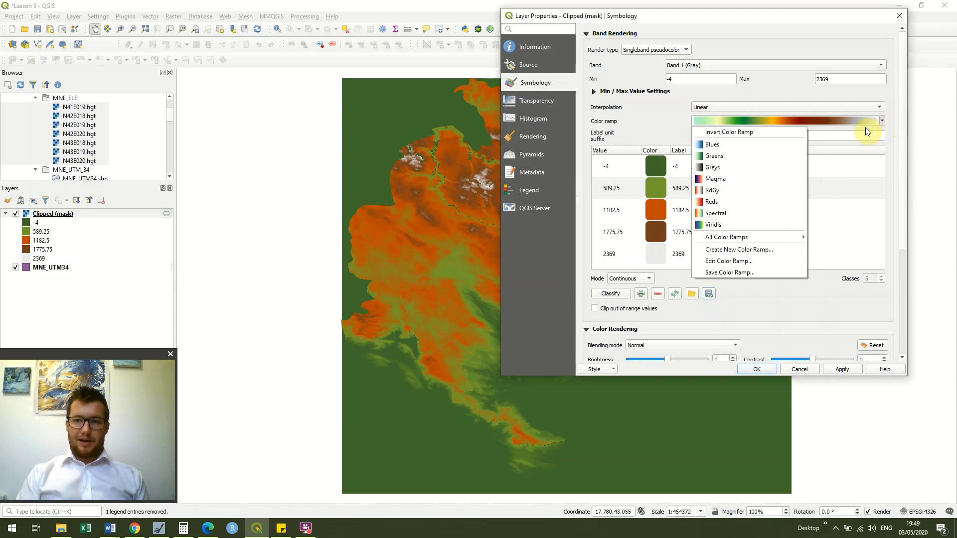
{"action": "left_click", "coordinate": [766, 164]}
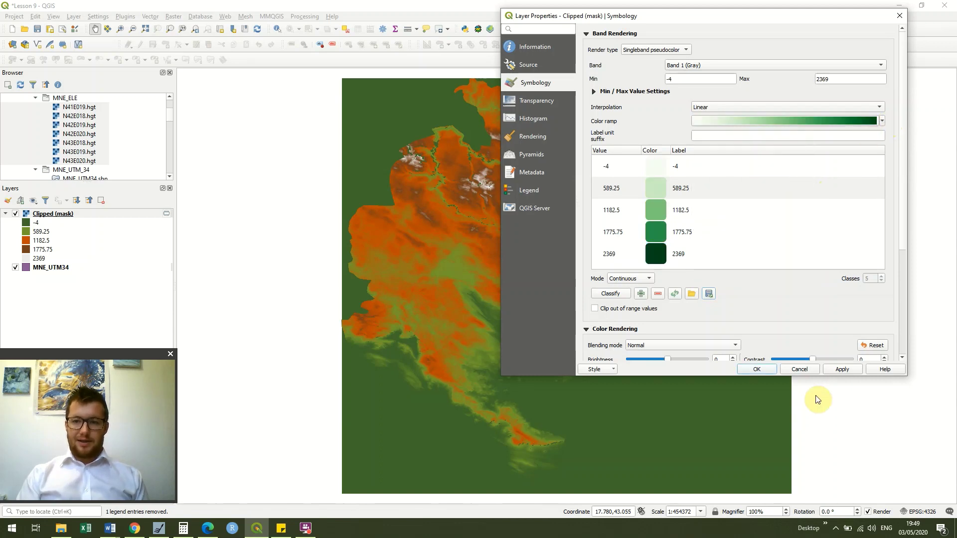
{"action": "left_click", "coordinate": [842, 369]}
{"action": "left_click_drag", "start_coordinate": [713, 19], "coordinate": [624, 7]}
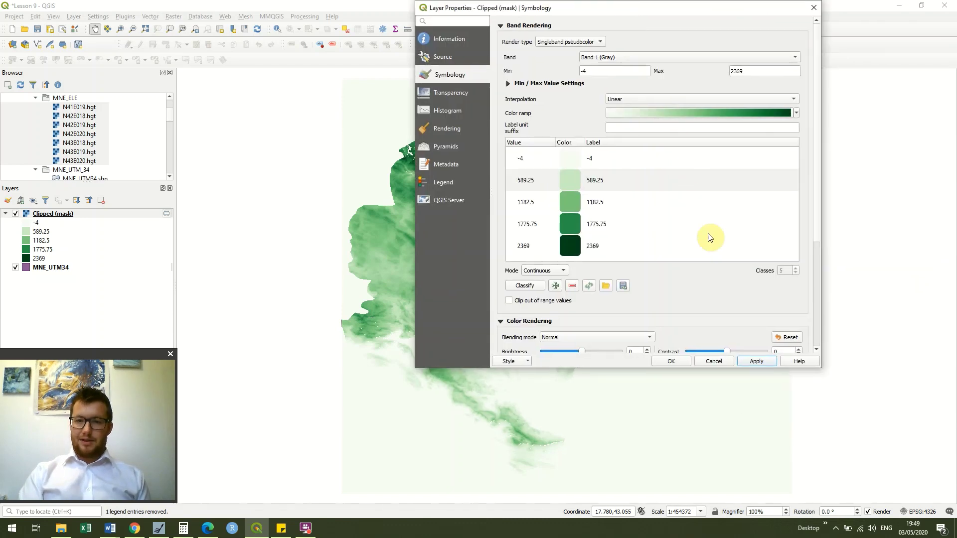
Reload the Topo-colours colour map from file, apply it, and close Layer Properties.
{"action": "left_click", "coordinate": [607, 286]}
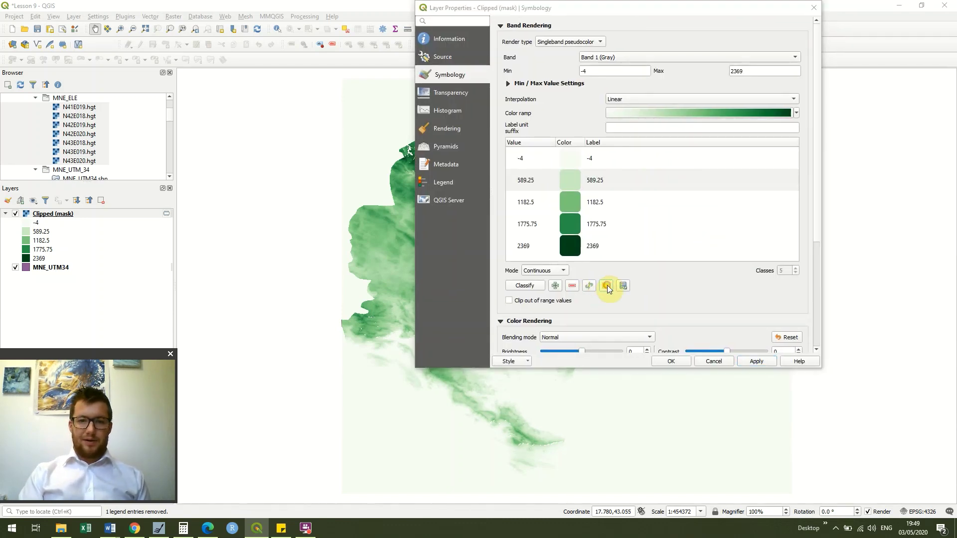
{"action": "double_click", "coordinate": [593, 106]}
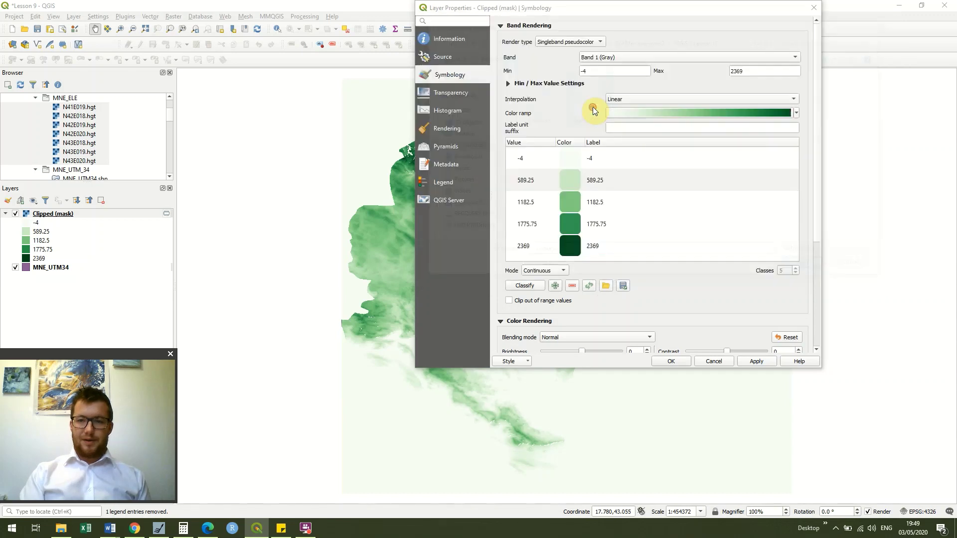
{"action": "left_click", "coordinate": [754, 361]}
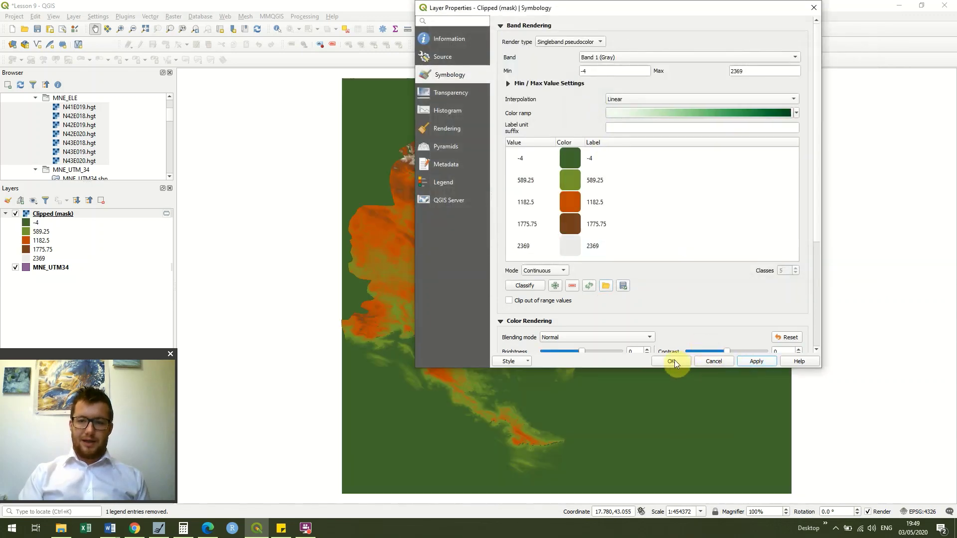
{"action": "left_click", "coordinate": [671, 360]}
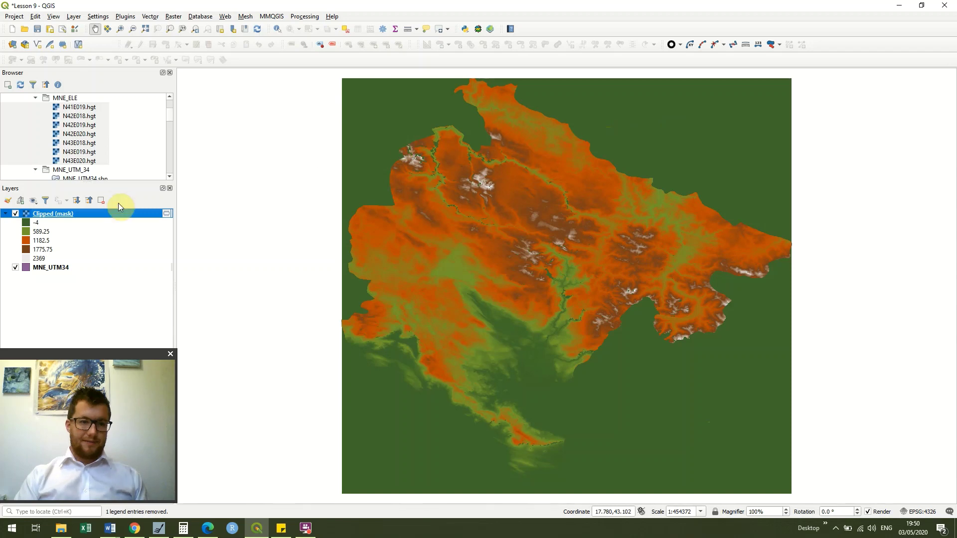
Set 0 as an additional no-data value in Clipped (mask) transparency, add a transparent pixel row, and apply.
{"action": "right_click", "coordinate": [107, 214]}
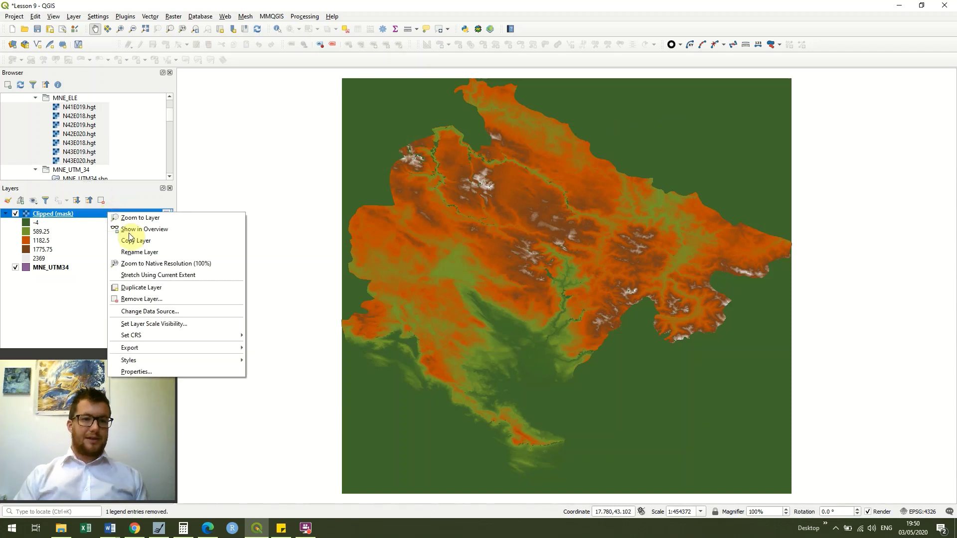
{"action": "left_click", "coordinate": [187, 372]}
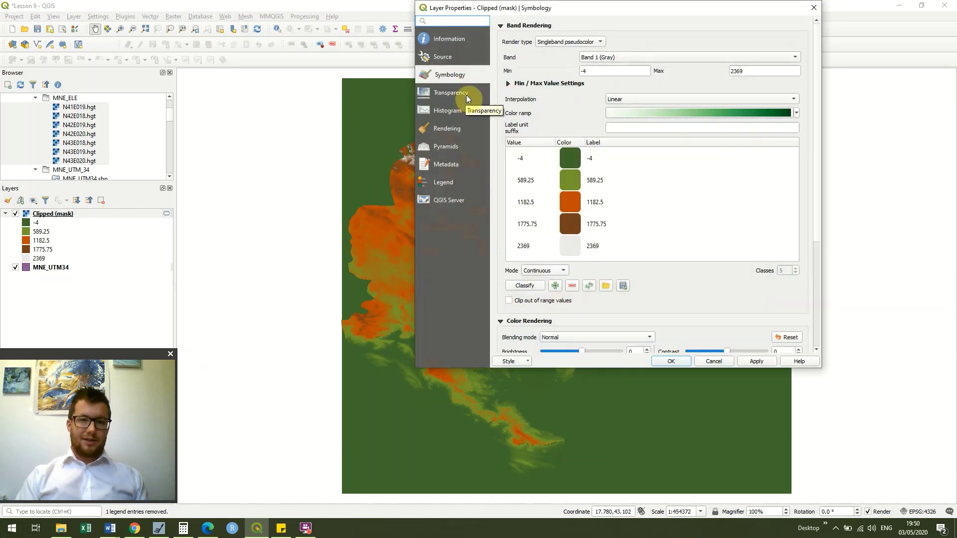
{"action": "left_click", "coordinate": [466, 95]}
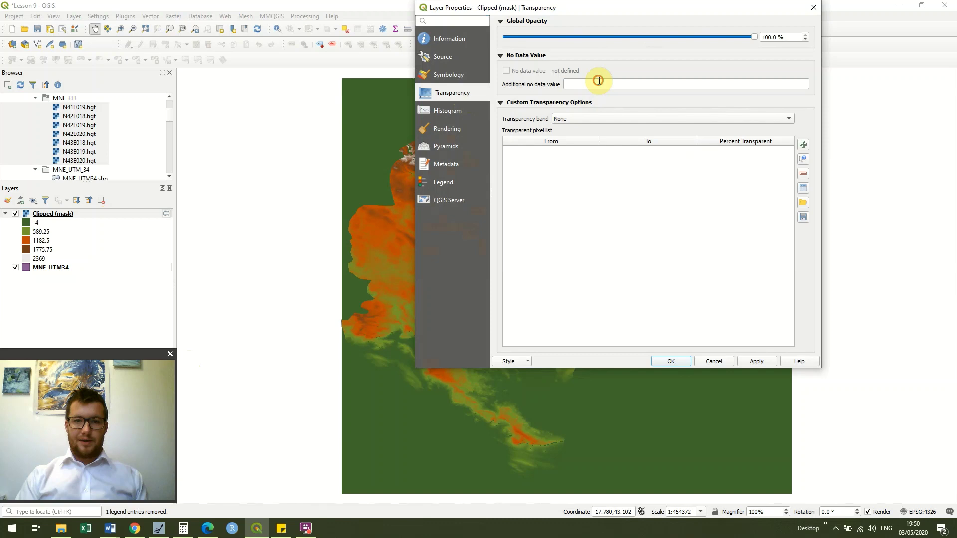
{"action": "left_click", "coordinate": [600, 84]}
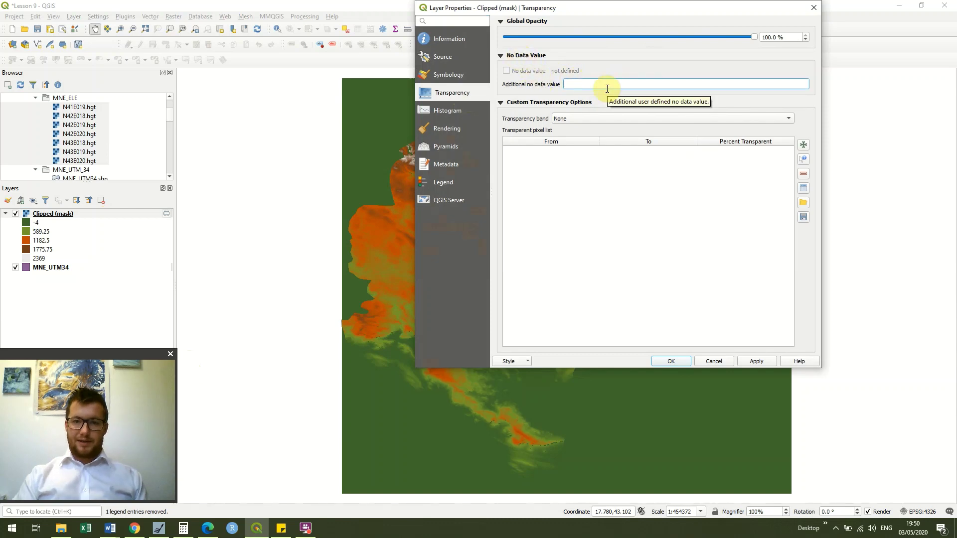
{"action": "type", "text": "0"}
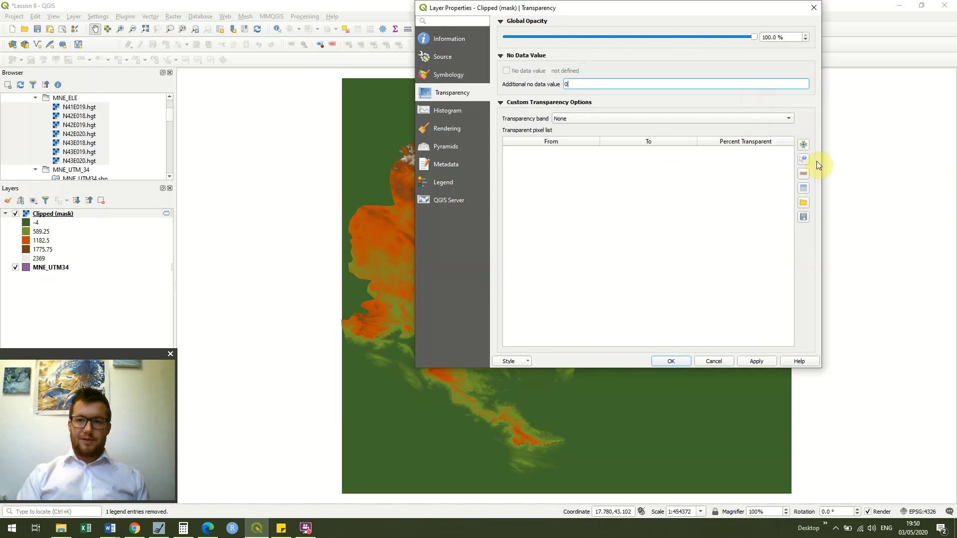
{"action": "left_click", "coordinate": [803, 145]}
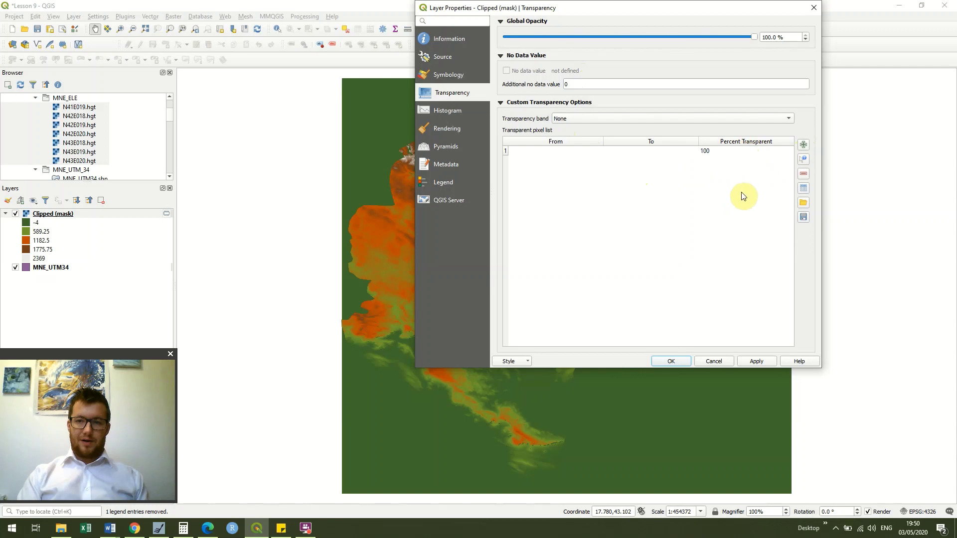
{"action": "left_click", "coordinate": [758, 361]}
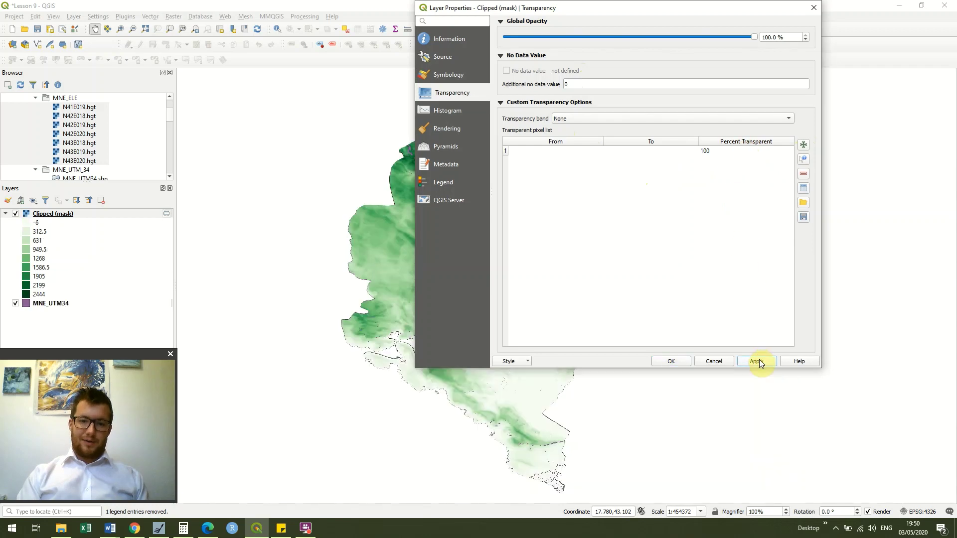
{"action": "left_click", "coordinate": [673, 361]}
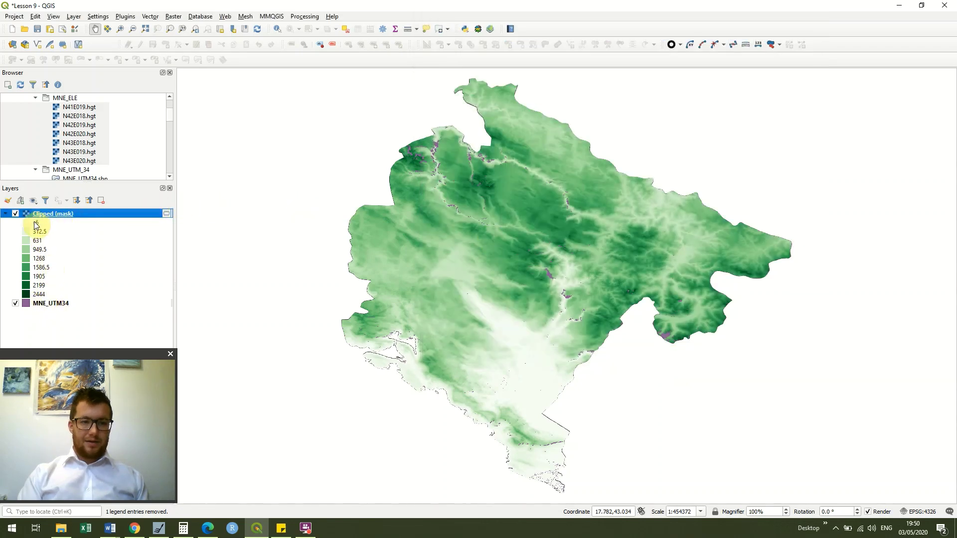
Load the Topo-colours colour map into the Clipped (mask) symbology and apply it.
{"action": "left_click", "coordinate": [35, 223]}
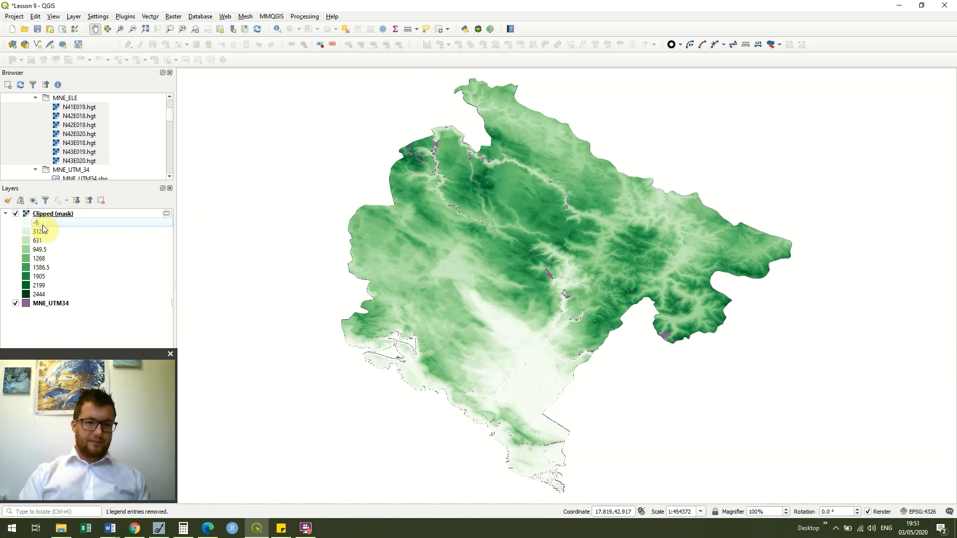
{"action": "double_click", "coordinate": [43, 229]}
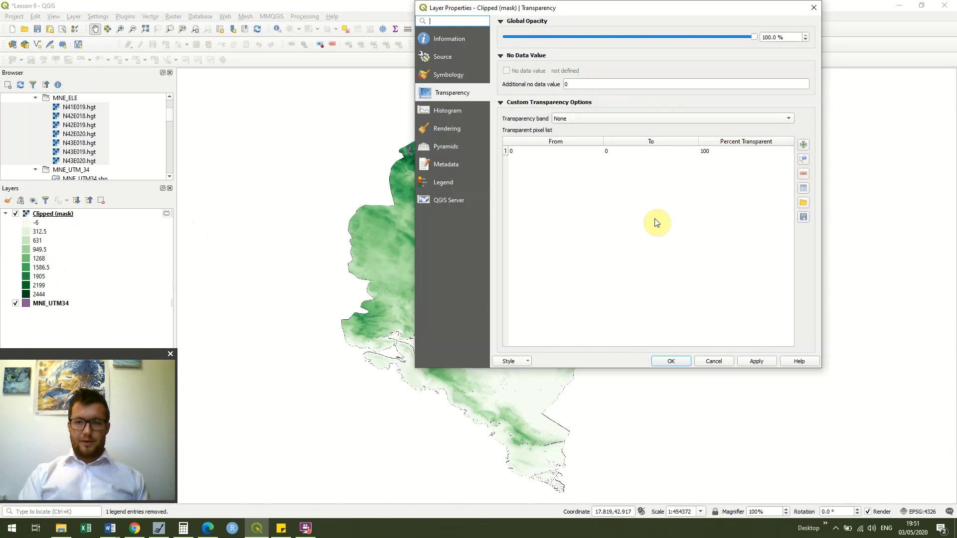
{"action": "left_click", "coordinate": [477, 74]}
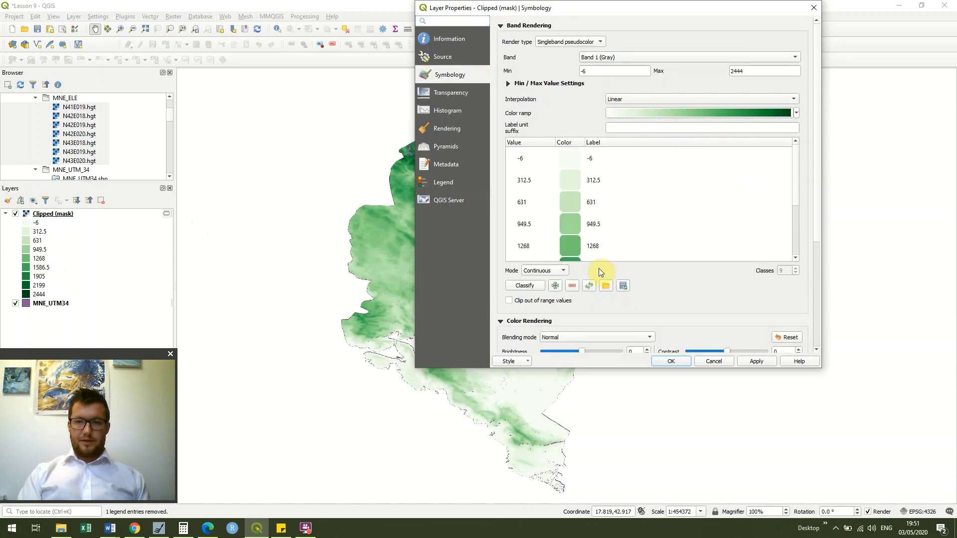
{"action": "left_click", "coordinate": [605, 285]}
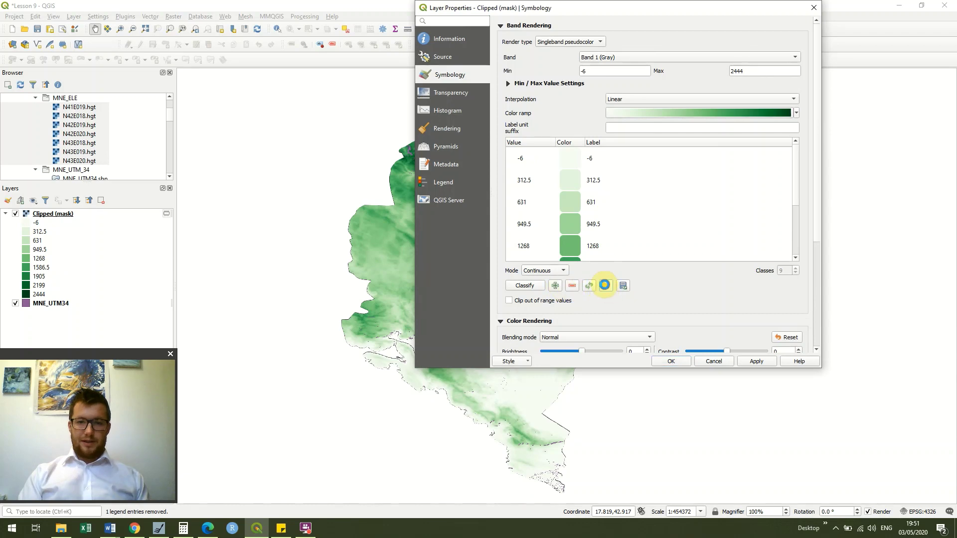
{"action": "double_click", "coordinate": [579, 73]}
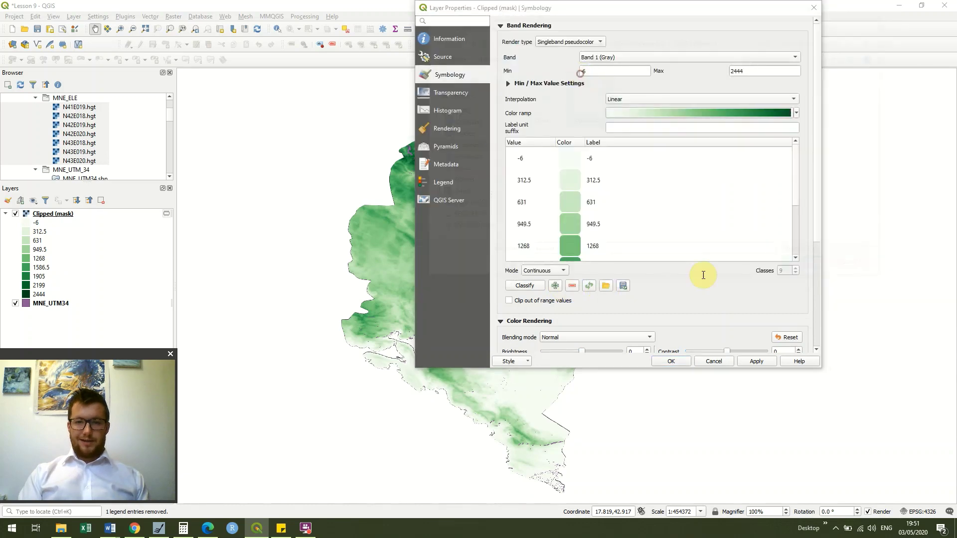
{"action": "left_click", "coordinate": [750, 361]}
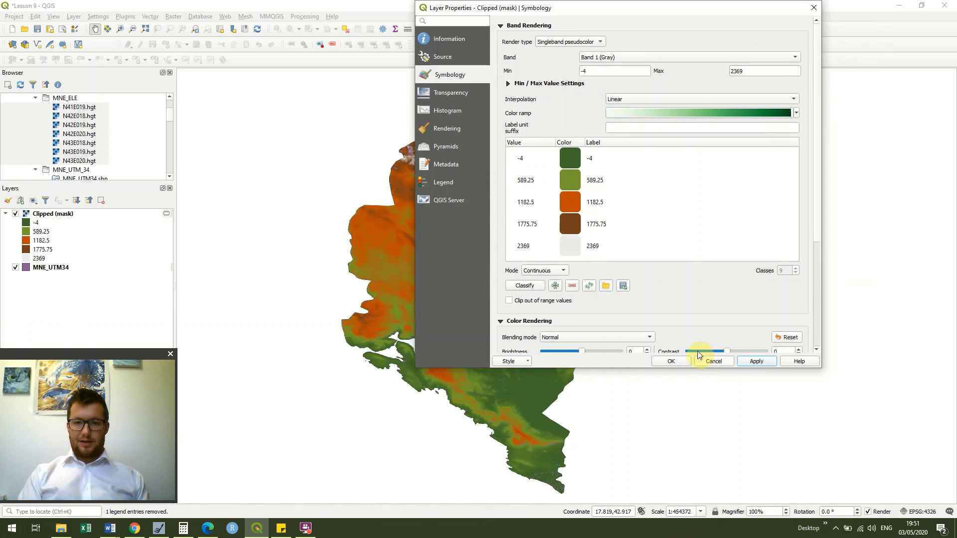
{"action": "left_click", "coordinate": [682, 359]}
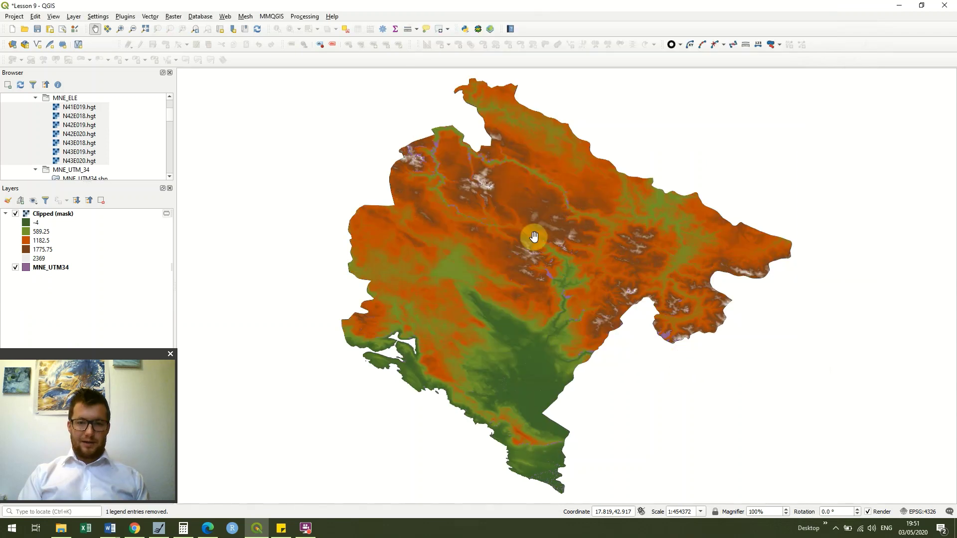